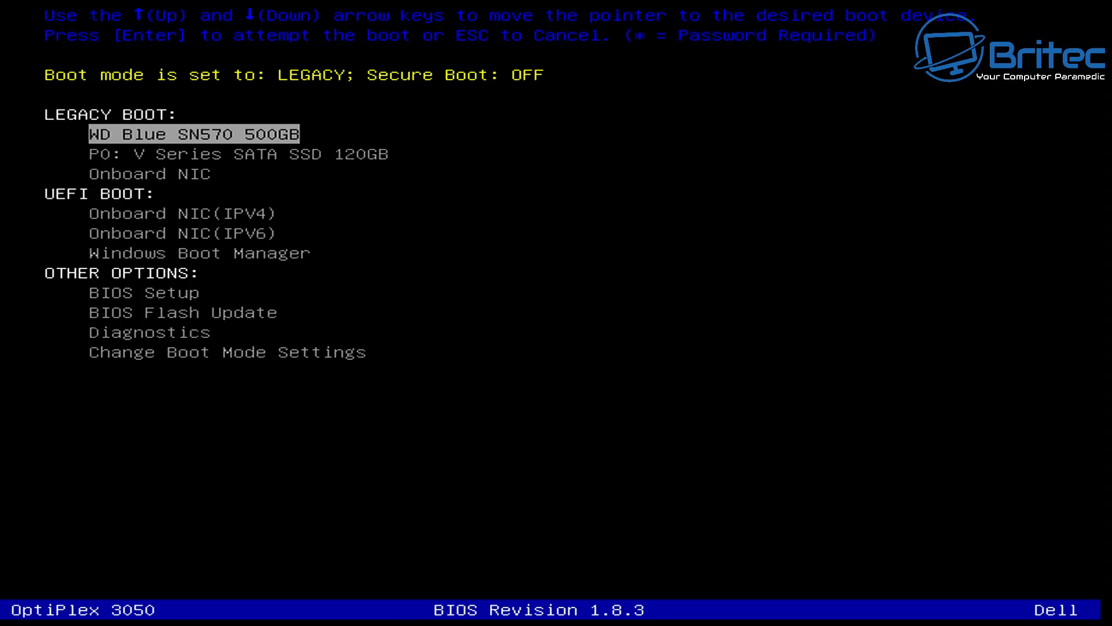
# Step: Move down the one-time boot list and settle on BIOS Setup under Other Options
pyautogui.press('Down')
pyautogui.press('Down')
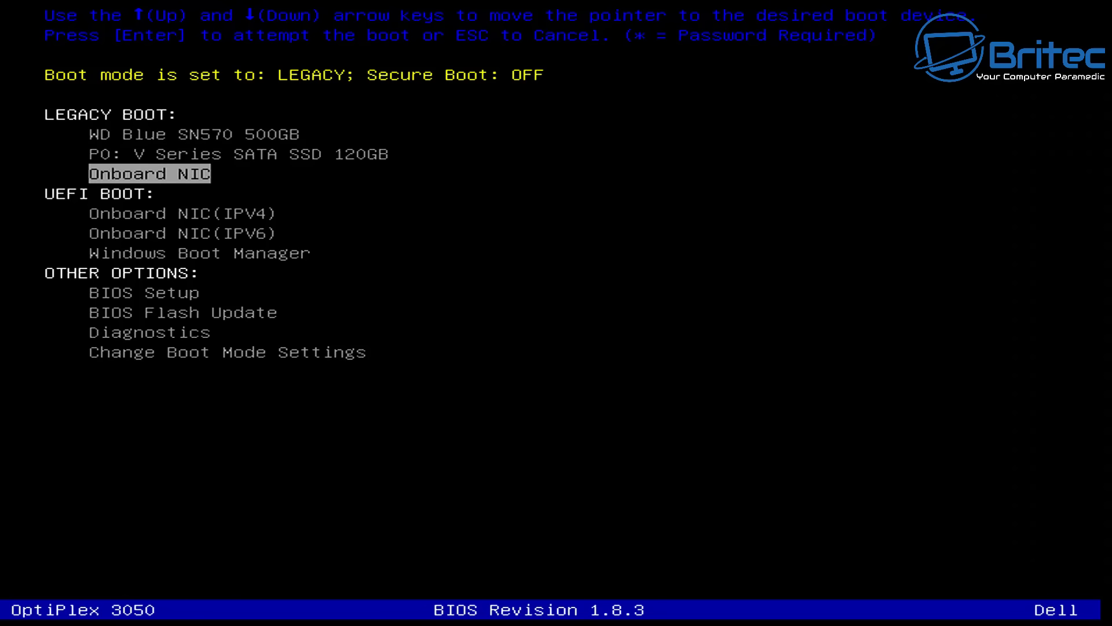
pyautogui.press('Down')
pyautogui.press('Down')
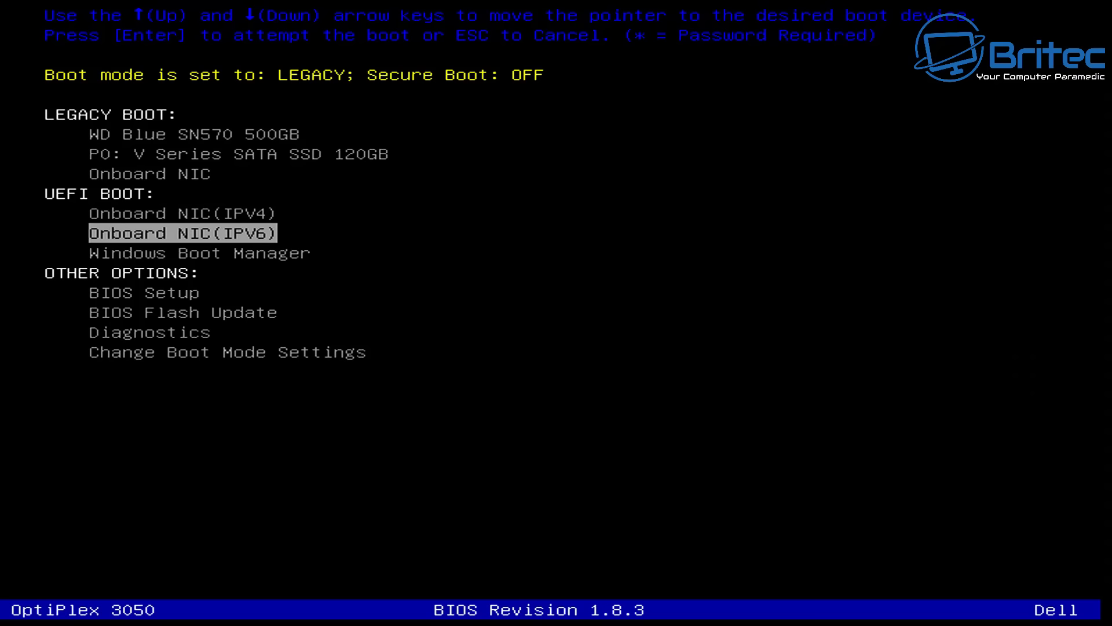
pyautogui.press('Down')
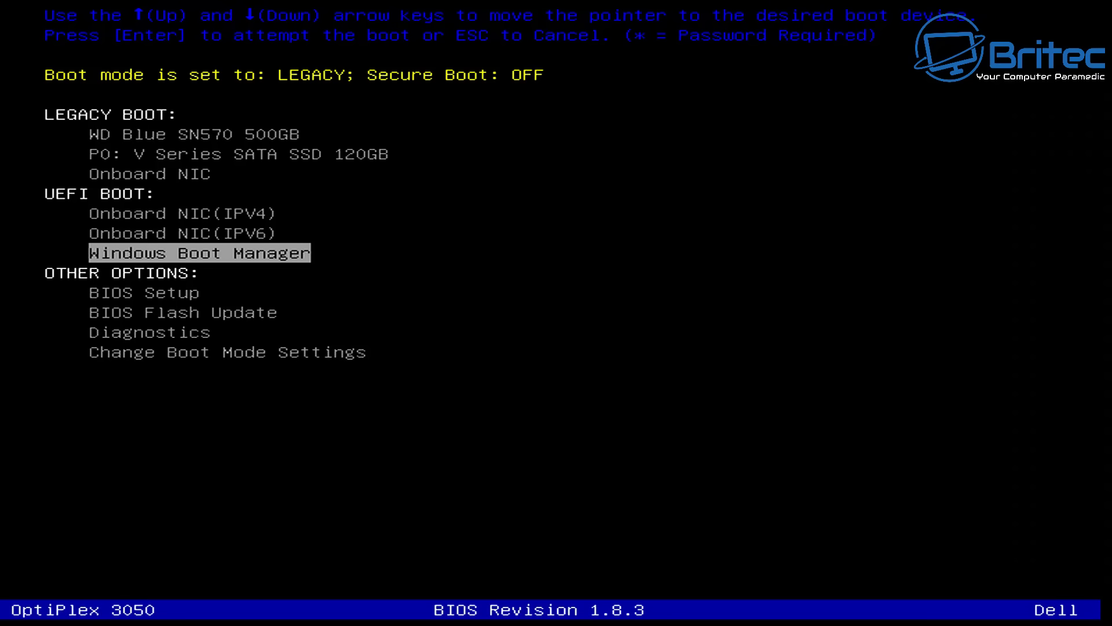
pyautogui.press('Down')
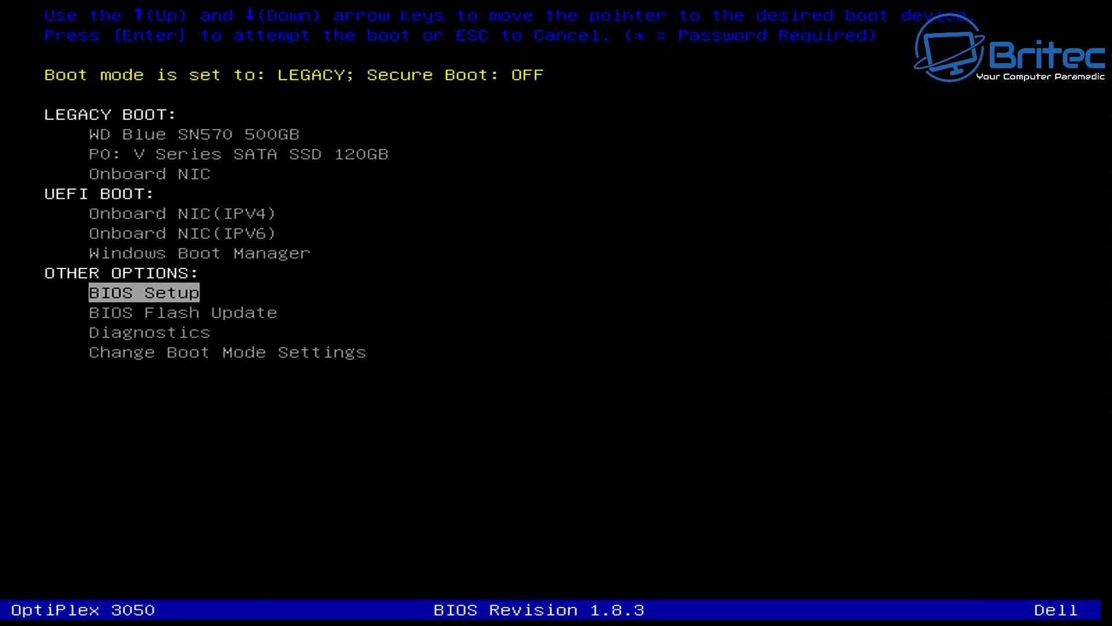
pyautogui.press('Down')
pyautogui.press('Down')
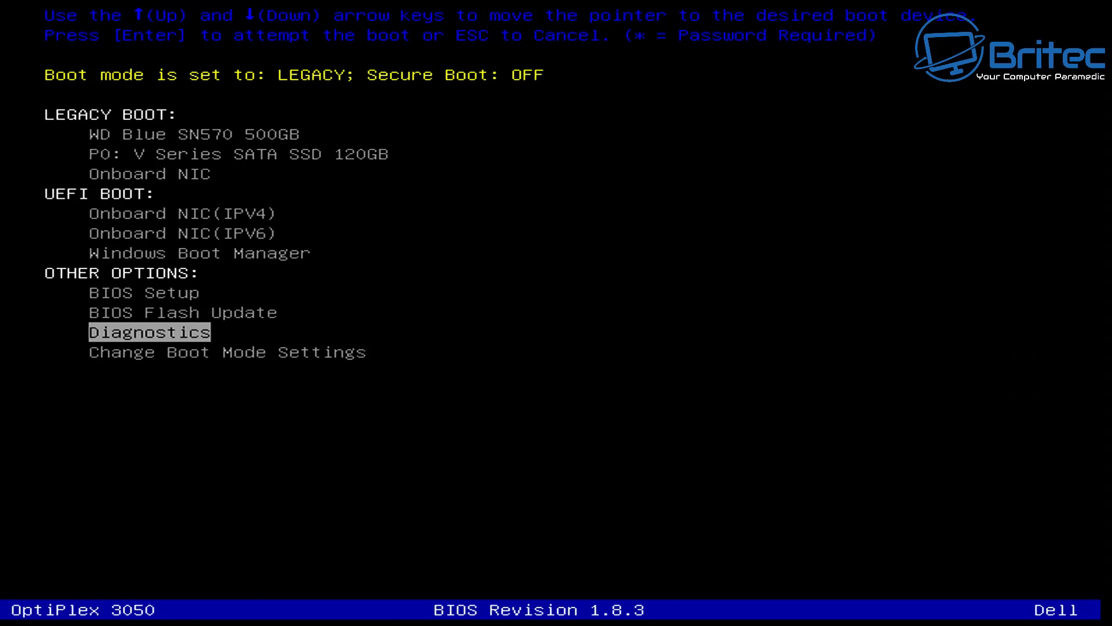
pyautogui.press('Down')
pyautogui.press('Up')
pyautogui.press('Up')
pyautogui.press('Up')
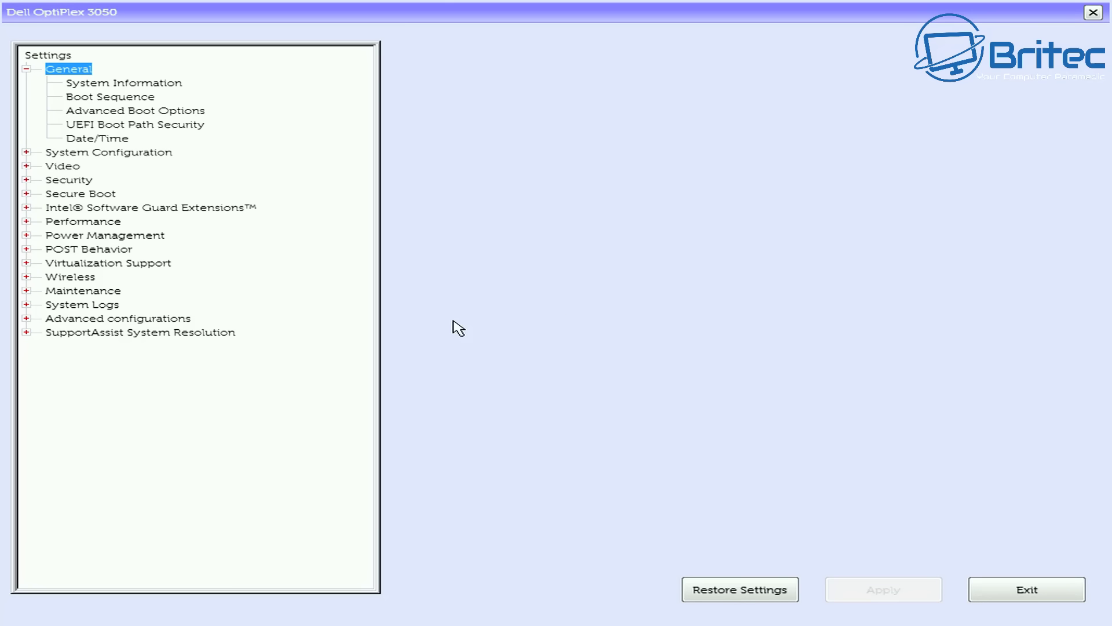
# Step: Open General > System Information to see BIOS version 1.8.3, 16384 MB RAM and the i5-7500T
pyautogui.click(100, 84)
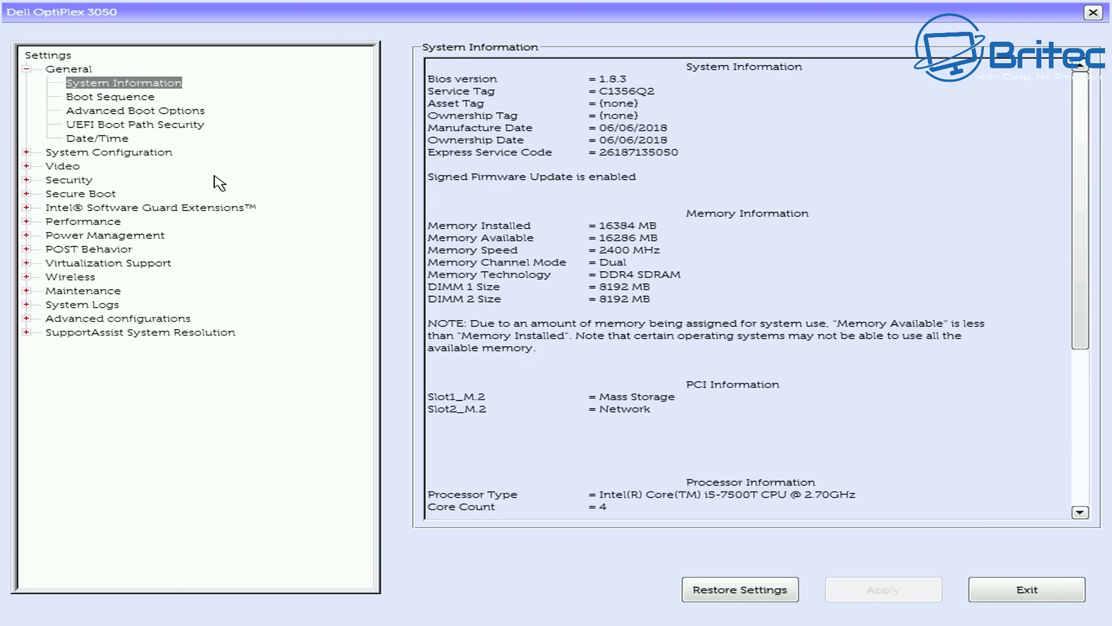
# Step: Expand Secure Boot and check that Secure Boot Enable is disabled
pyautogui.click(40, 152)
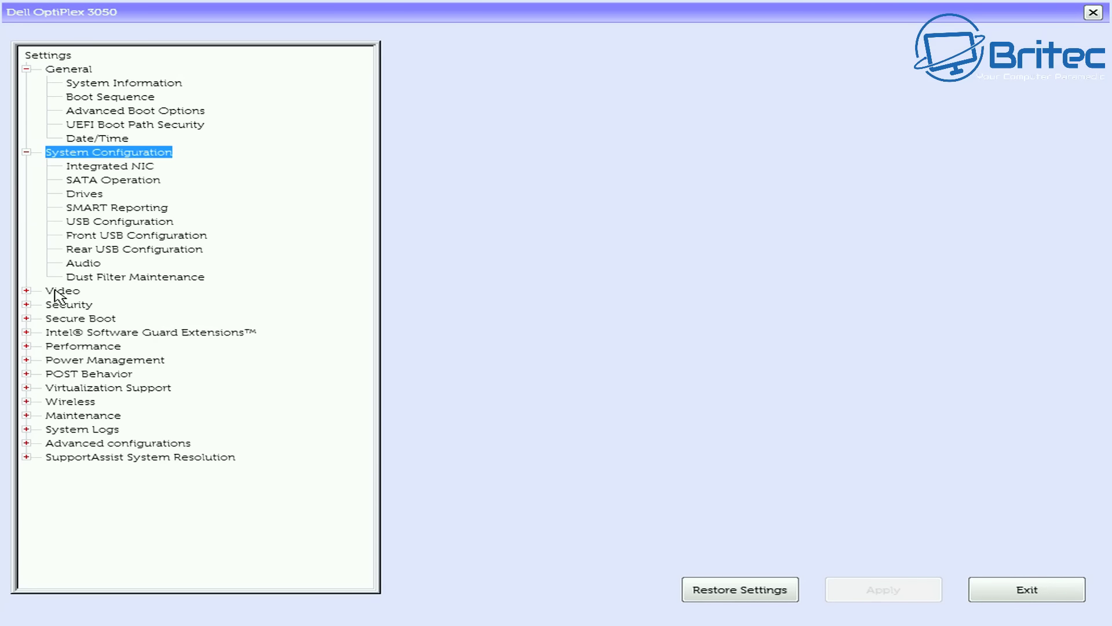
pyautogui.click(58, 318)
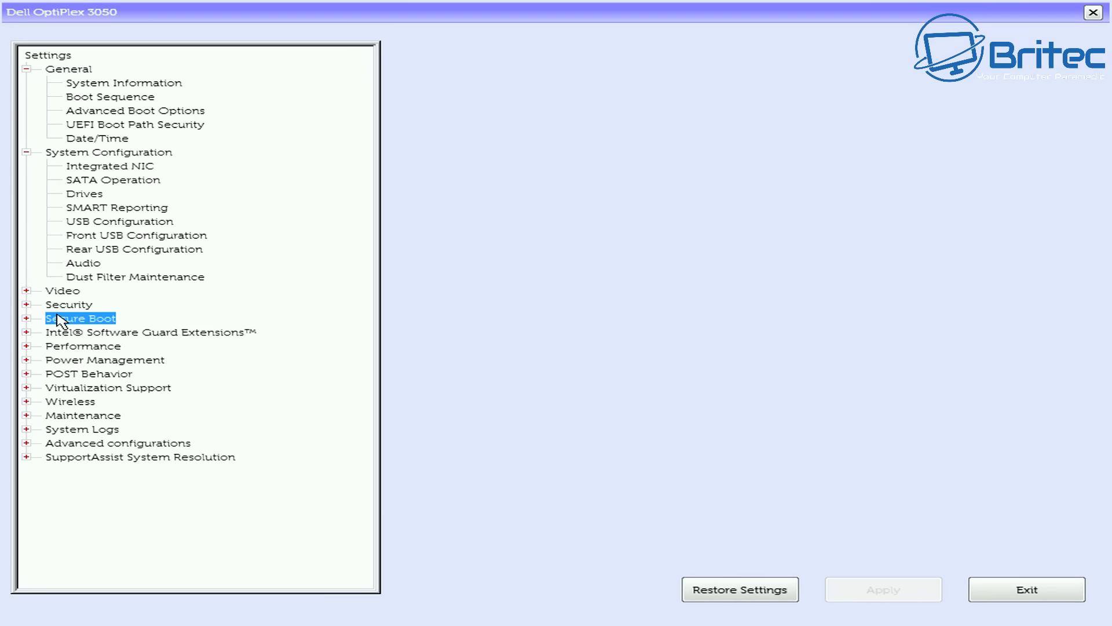
pyautogui.click(26, 319)
pyautogui.click(86, 335)
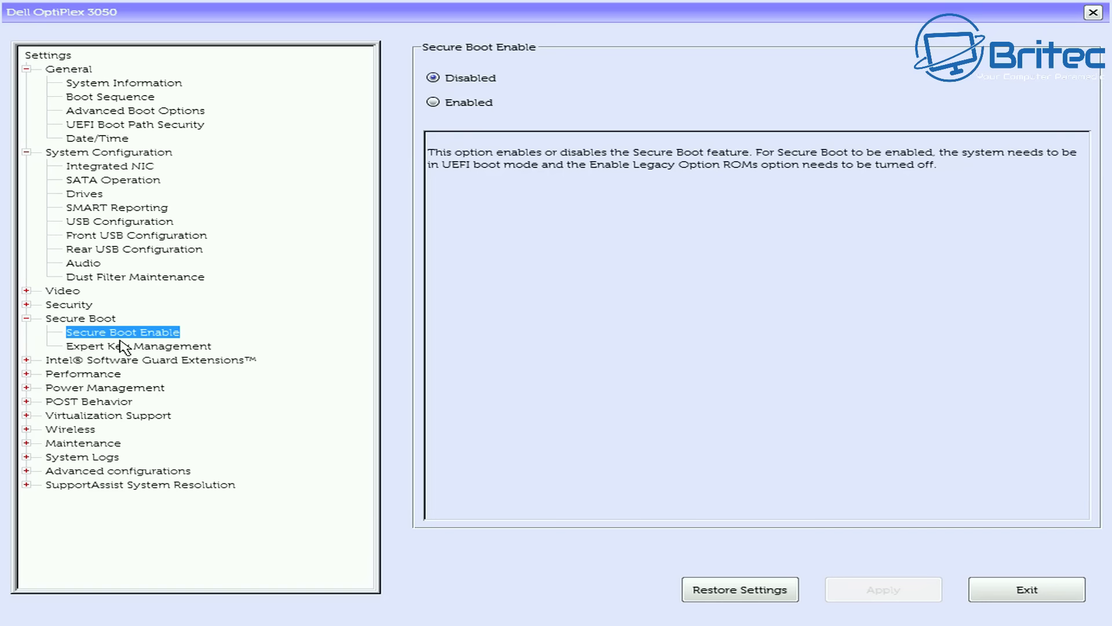
# Step: Check that TPM 2.0 Security is on, with SHA-256 and Enabled, then collapse Security
pyautogui.click(72, 306)
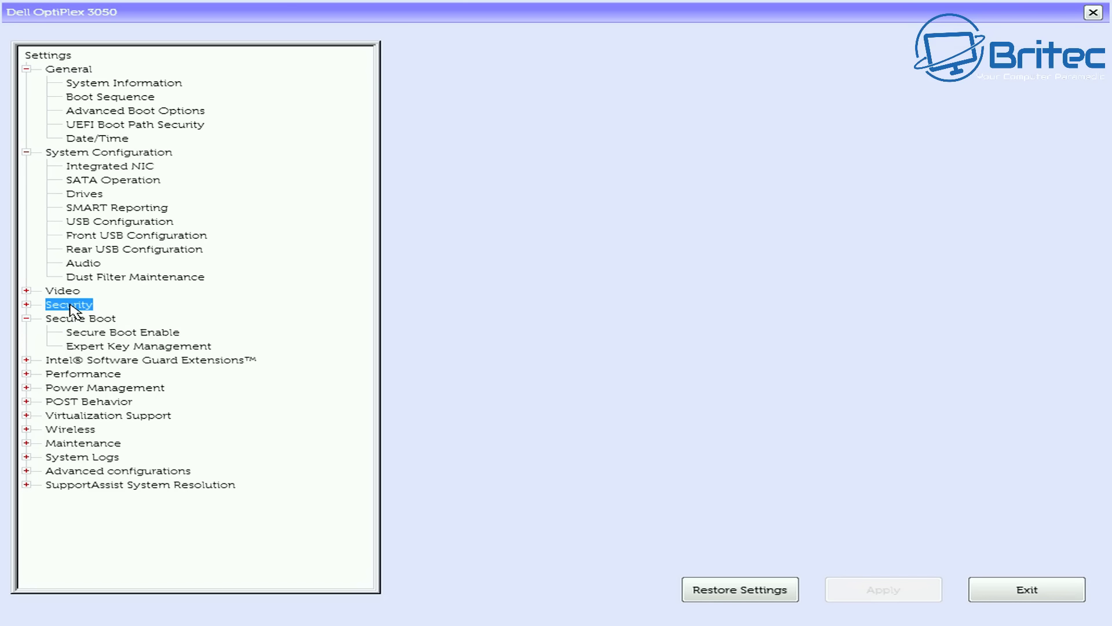
pyautogui.click(26, 305)
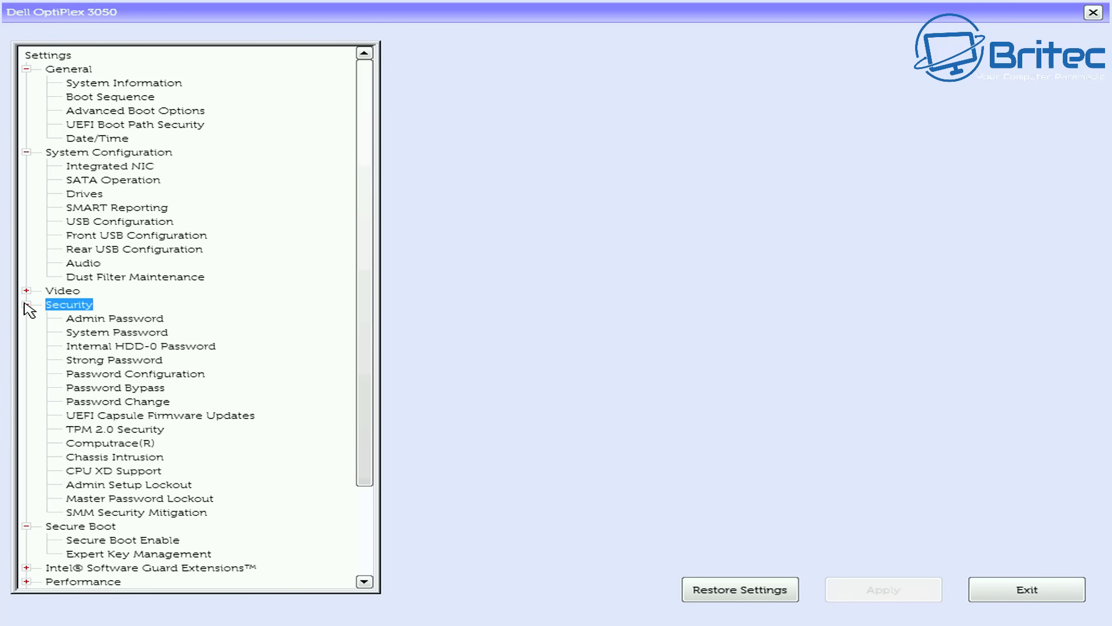
pyautogui.click(110, 431)
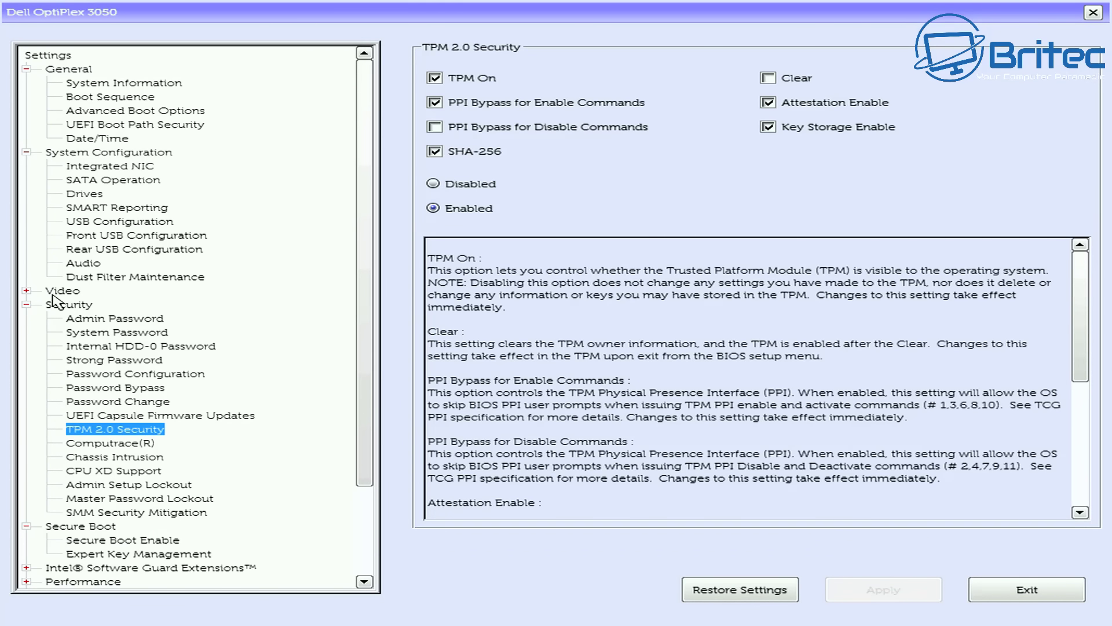
pyautogui.click(26, 305)
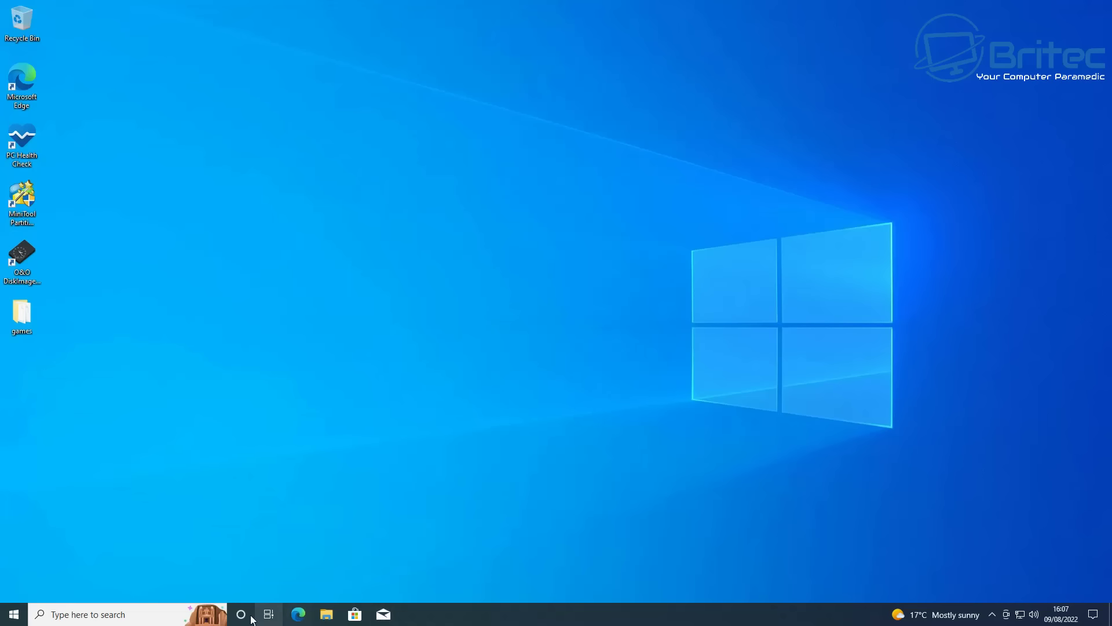
# Step: Search 'syst' in Windows and launch System Information
pyautogui.click(184, 615)
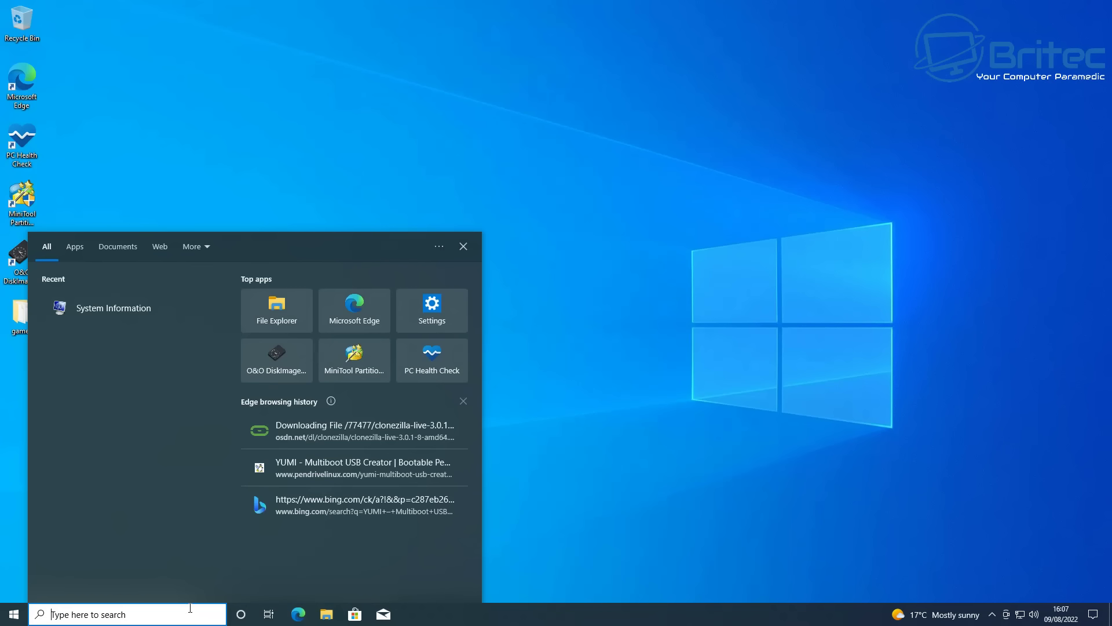
pyautogui.write('s')
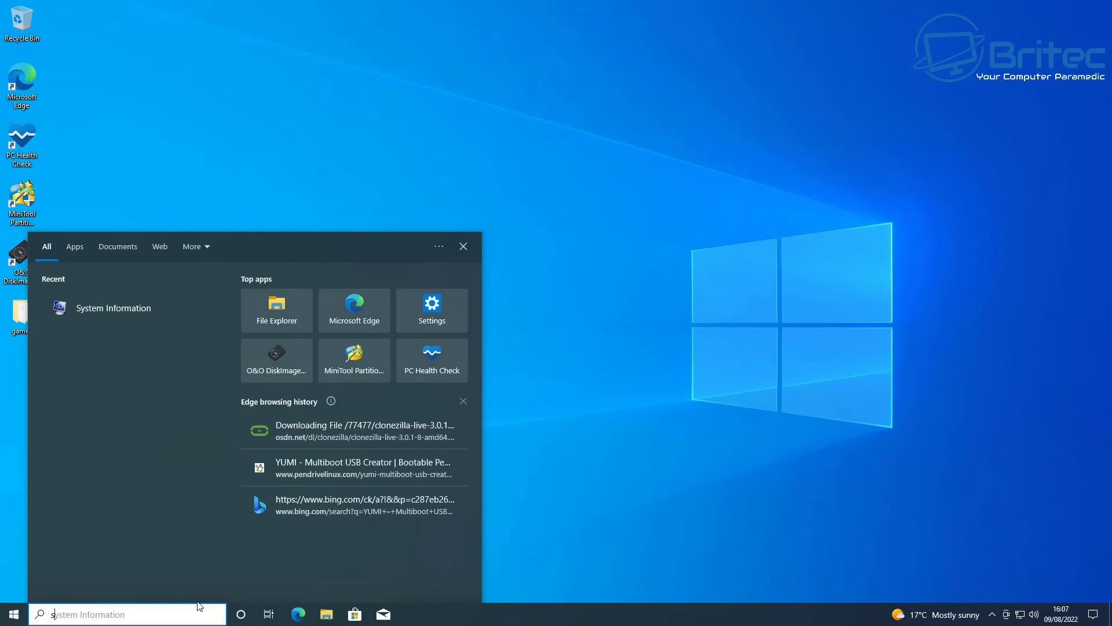
pyautogui.write('yst')
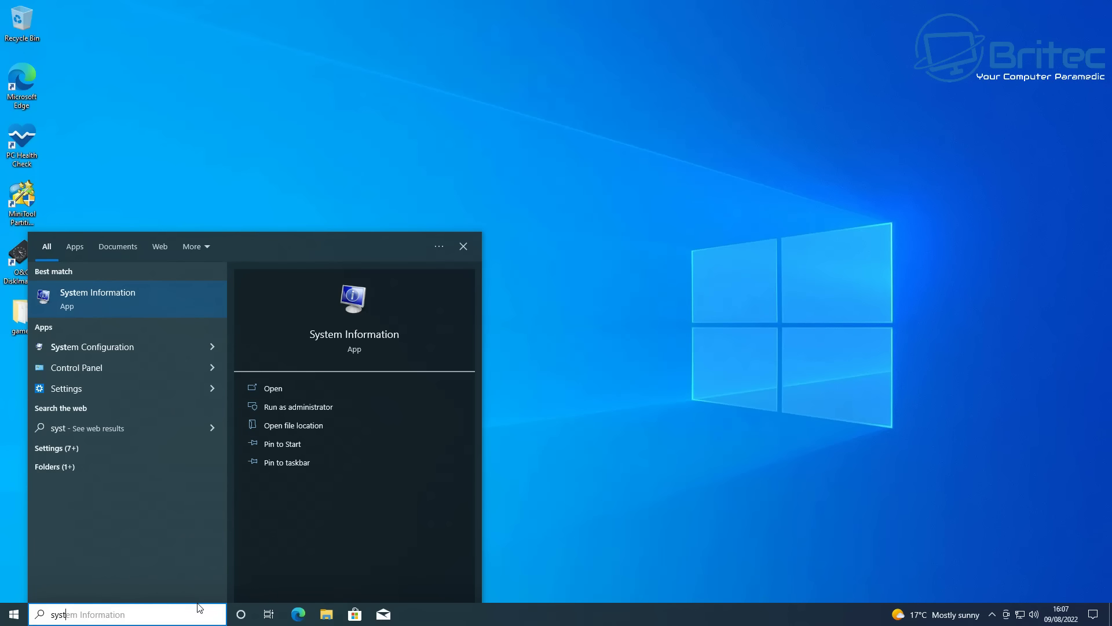
pyautogui.click(119, 299)
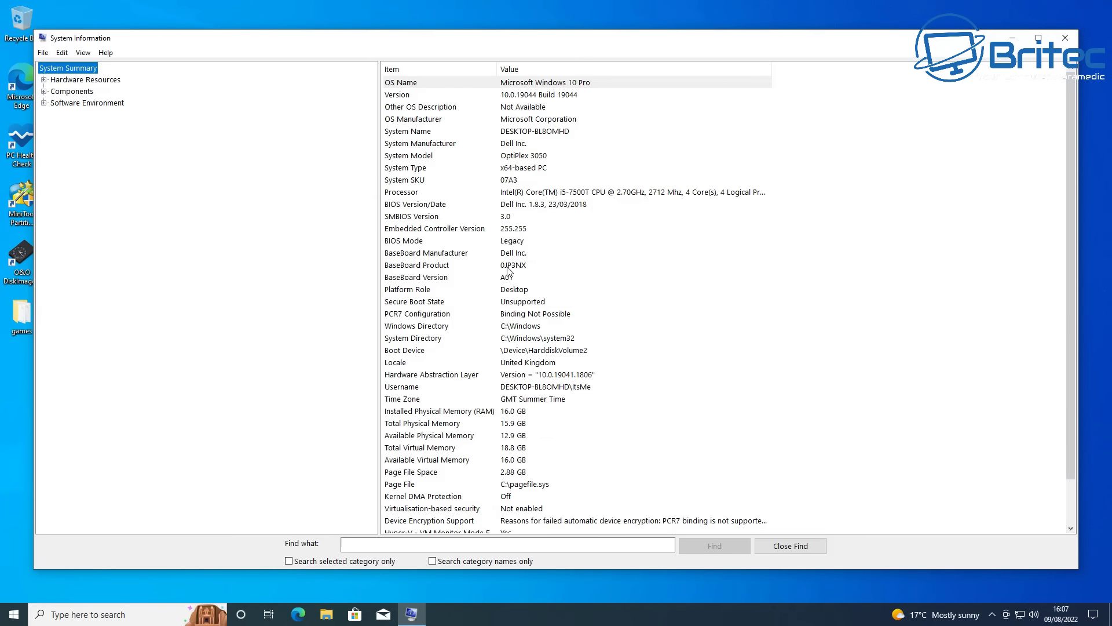
# Step: Check BIOS Mode Legacy, BaseBoard Version and BIOS Version/Date 1.8.3, then close the window
pyautogui.click(413, 244)
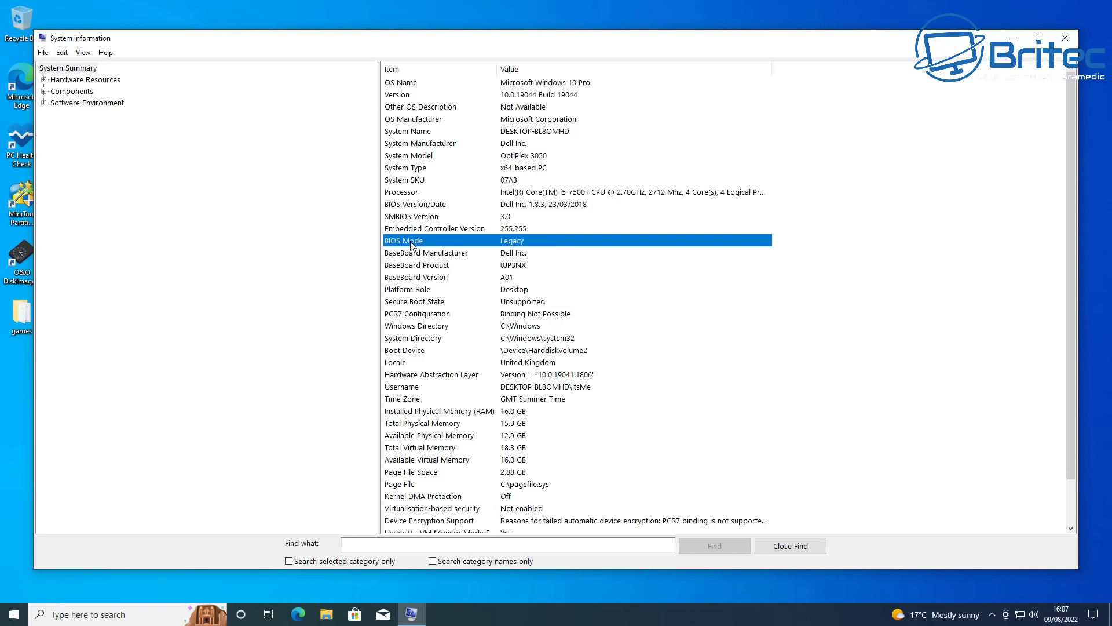
pyautogui.click(416, 281)
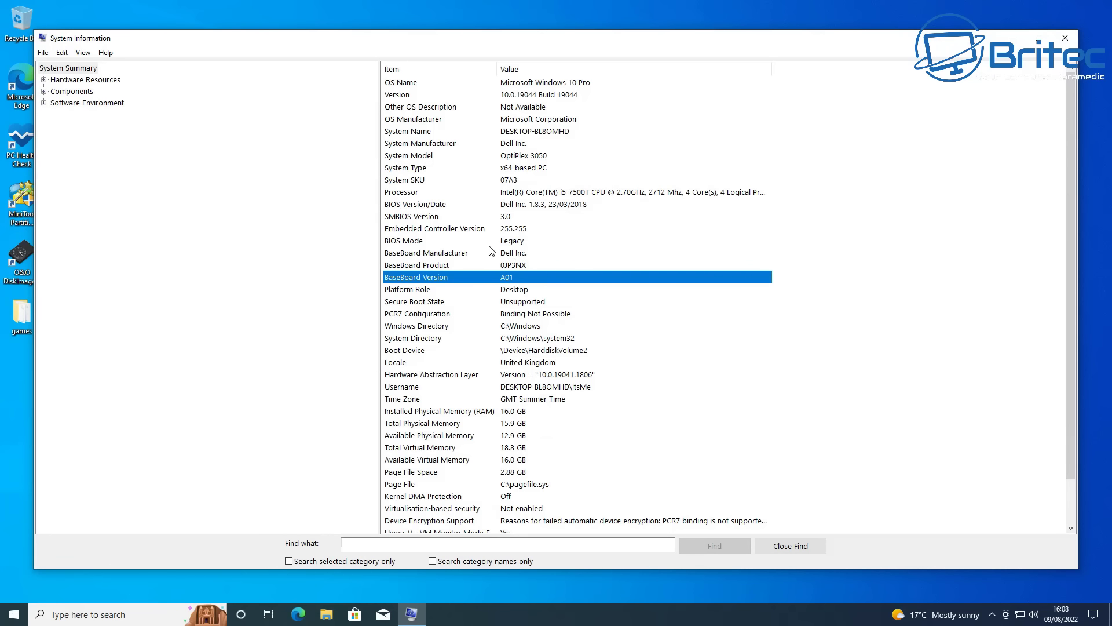
pyautogui.click(457, 207)
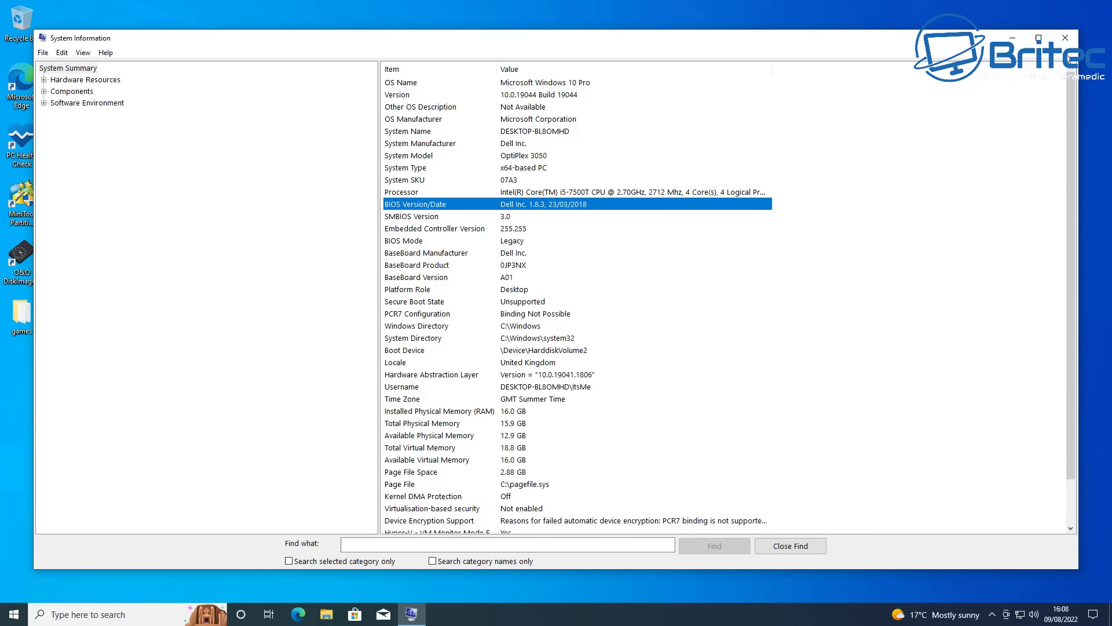
pyautogui.click(1067, 41)
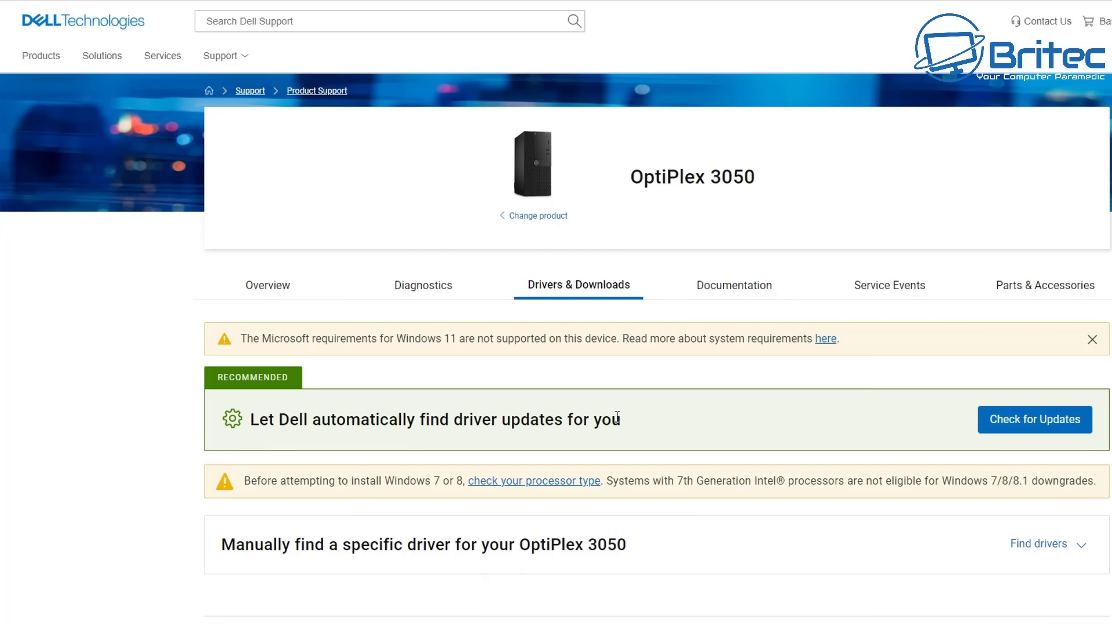
# Step: Scroll the OptiPlex 3050 Drivers & Downloads page down through Additional resources and back up
pyautogui.scroll(-3, 618, 416)
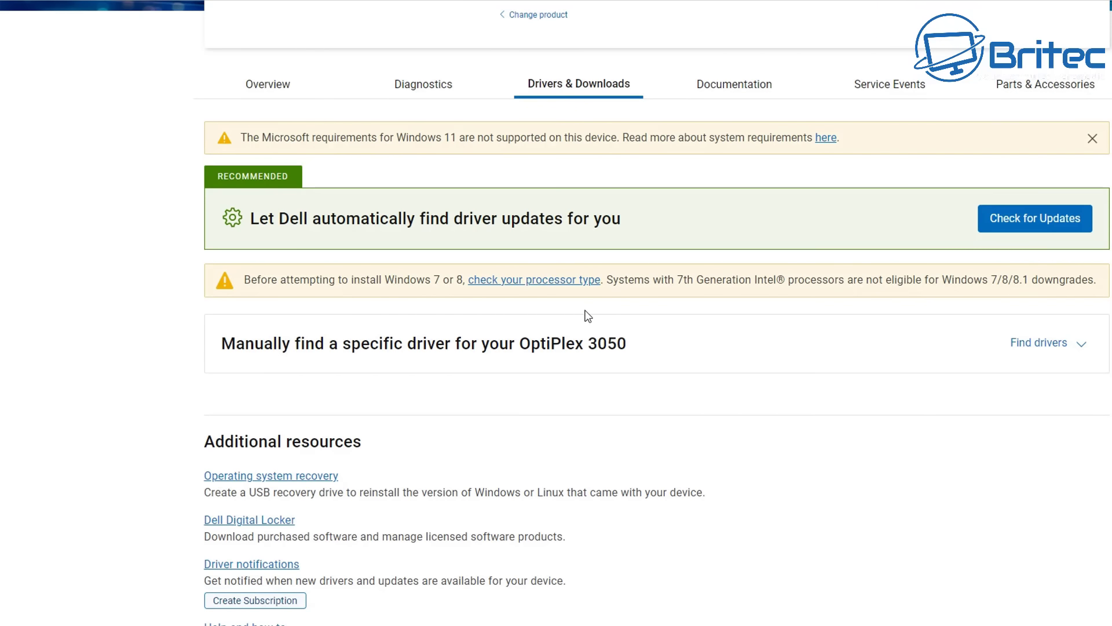
pyautogui.scroll(-3, 589, 316)
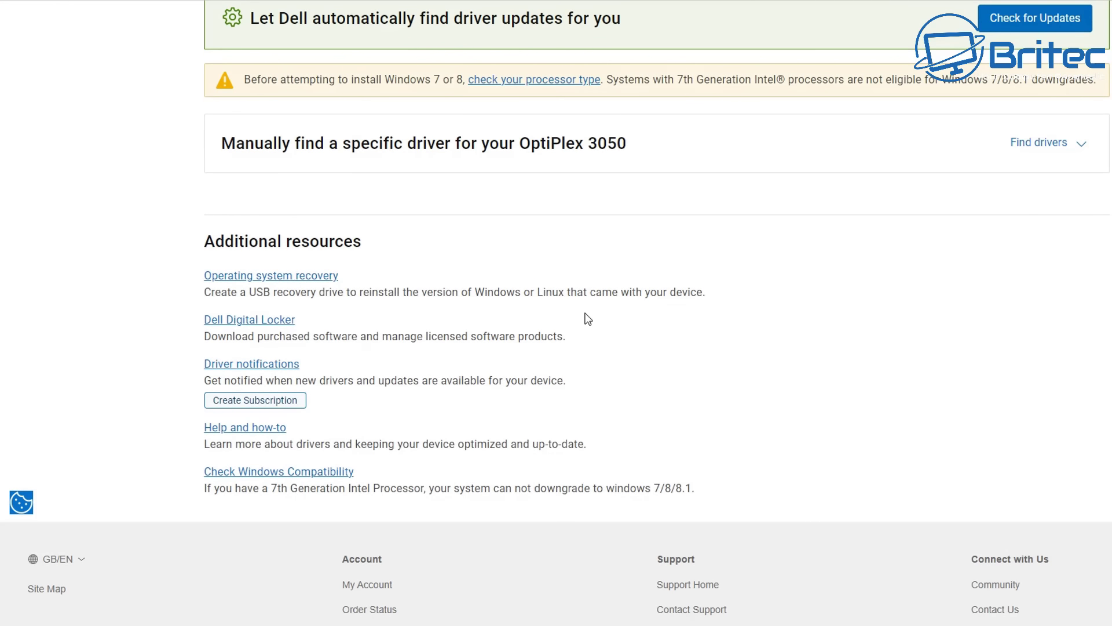
pyautogui.scroll(5, 609, 330)
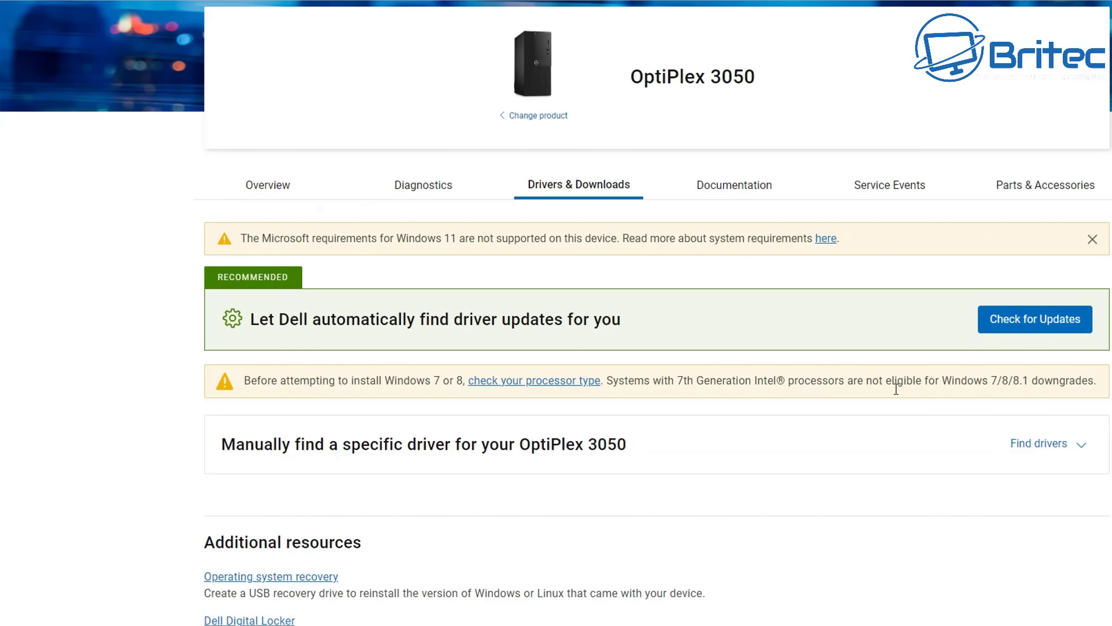
# Step: Expand Find drivers and download the OptiPlex 3050 System BIOS 1.21.0 update
pyautogui.click(1081, 451)
pyautogui.scroll(-3, 1082, 447)
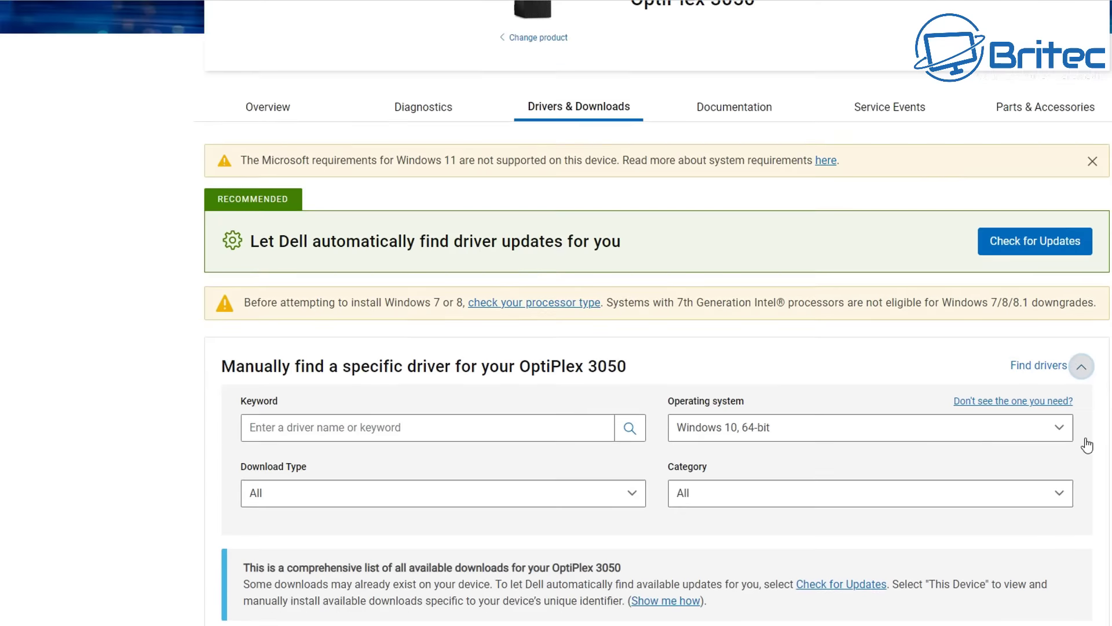
pyautogui.scroll(-3, 1083, 447)
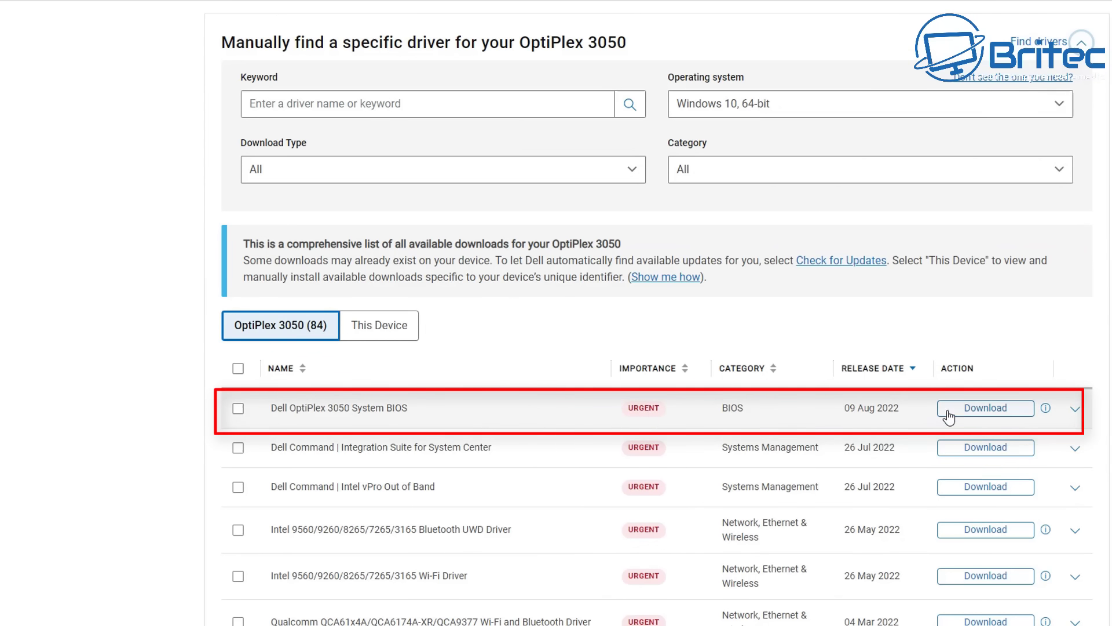
pyautogui.click(997, 412)
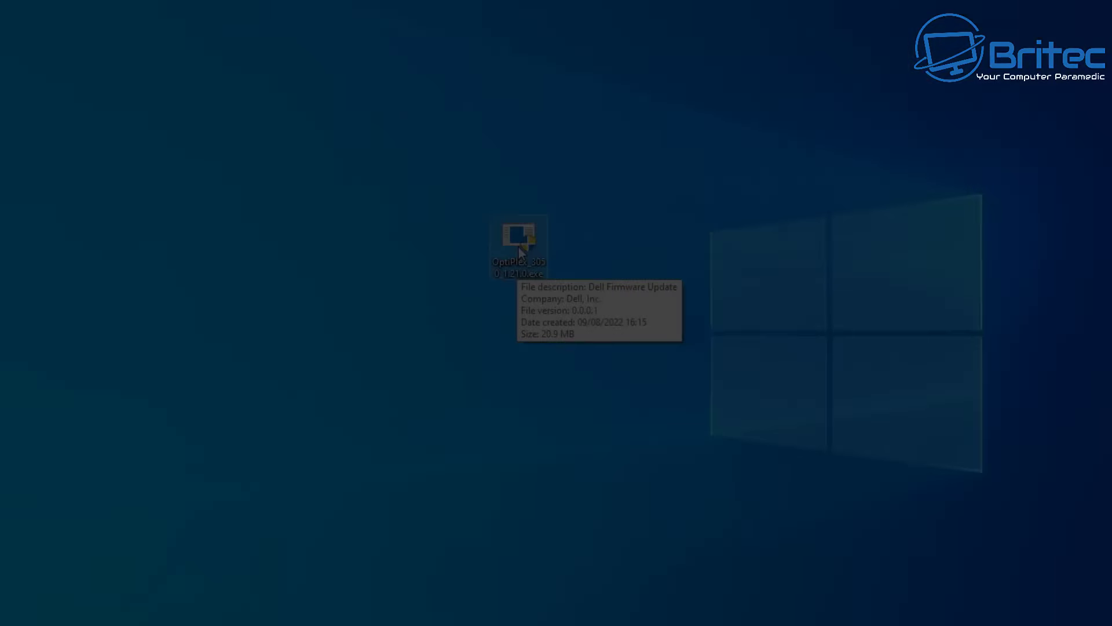
# Step: Run the BIOS 1.21.0 package, allow it through UAC, and confirm replacing BIOS 1.8.3
pyautogui.doubleClick(518, 246)
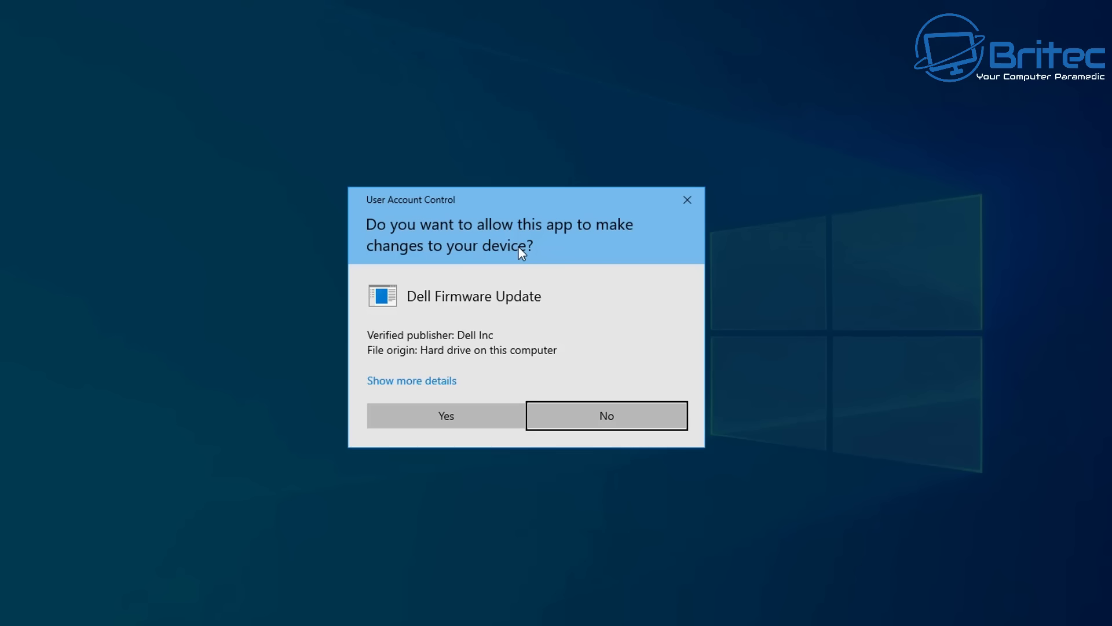
pyautogui.click(468, 417)
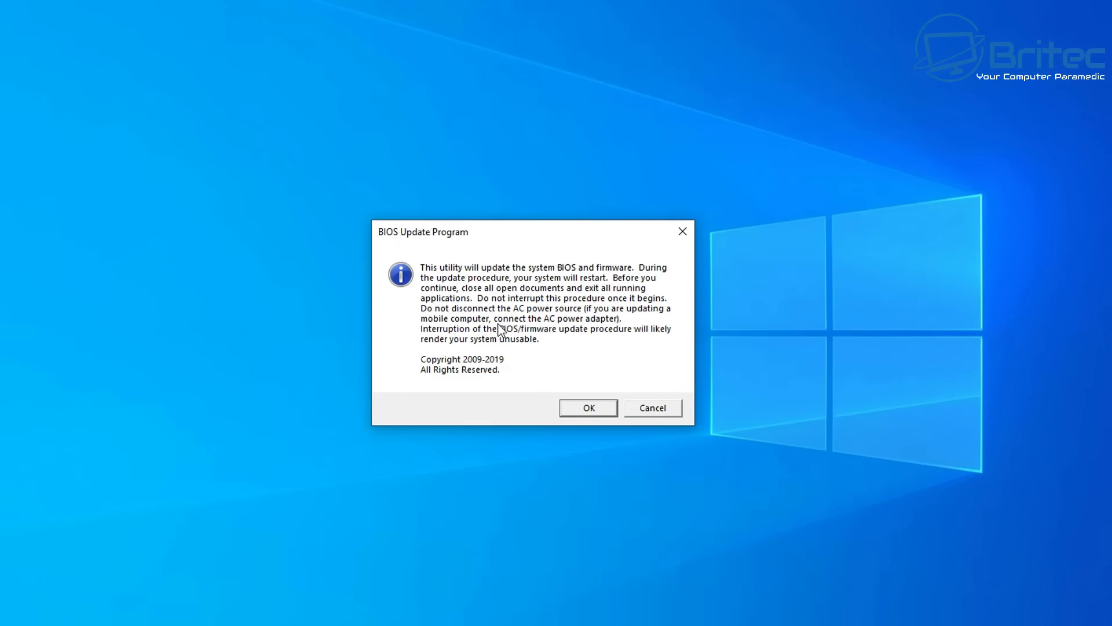
pyautogui.click(588, 409)
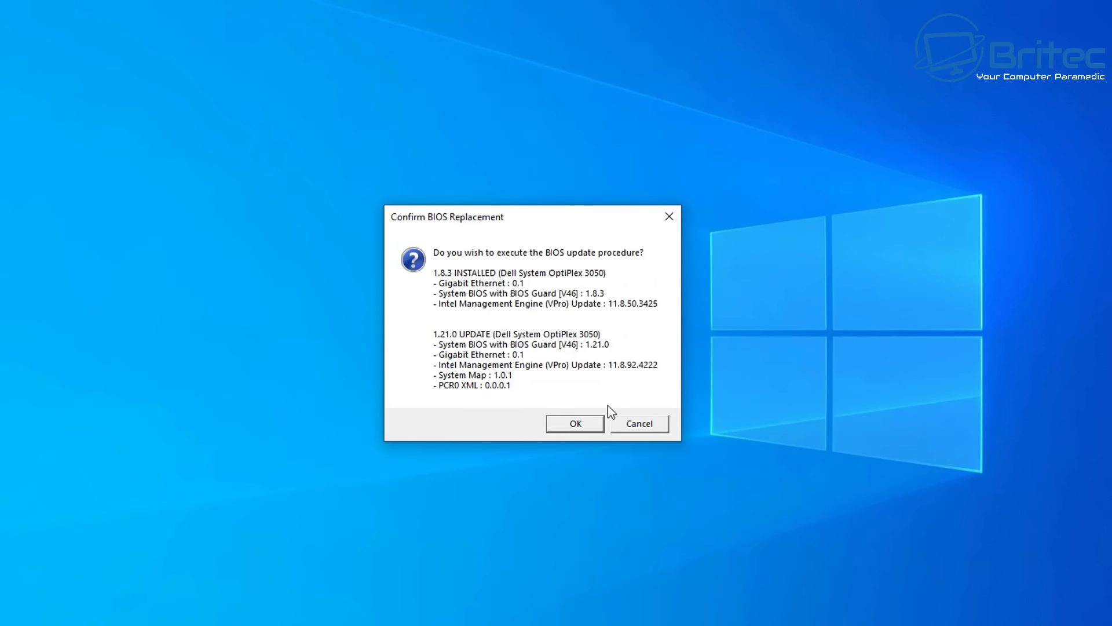
pyautogui.click(578, 428)
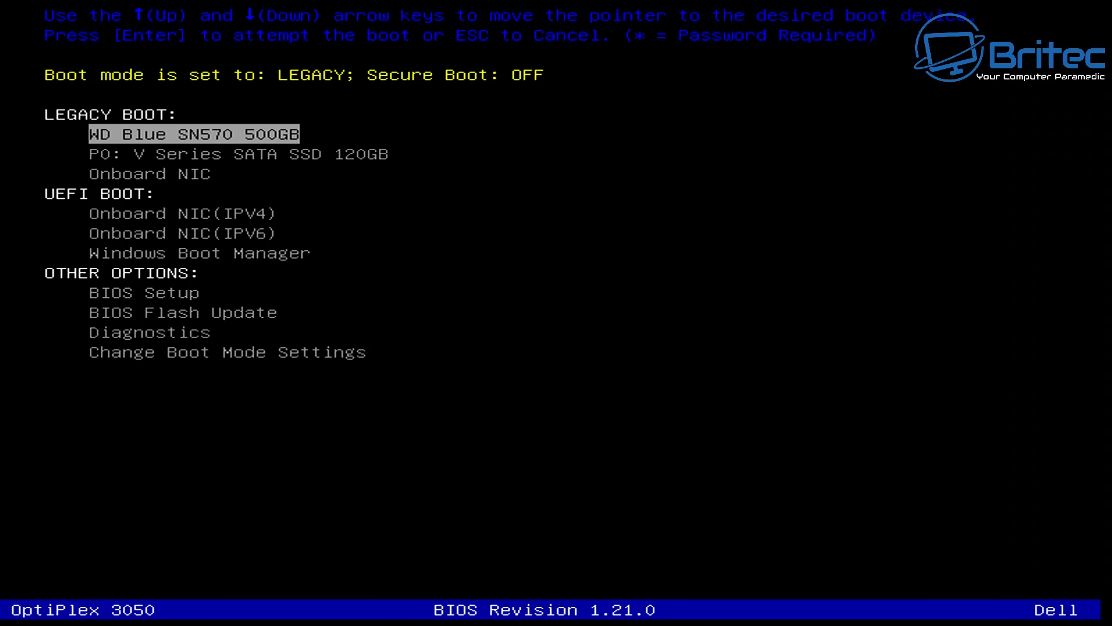
# Step: Enter BIOS Setup from the boot menu and confirm System Information shows BIOS 1.21.0
pyautogui.press('Down')
pyautogui.press('Down')
pyautogui.press('Down')
pyautogui.press('Down')
pyautogui.press('Down')
pyautogui.press('Down')
pyautogui.press('Down')
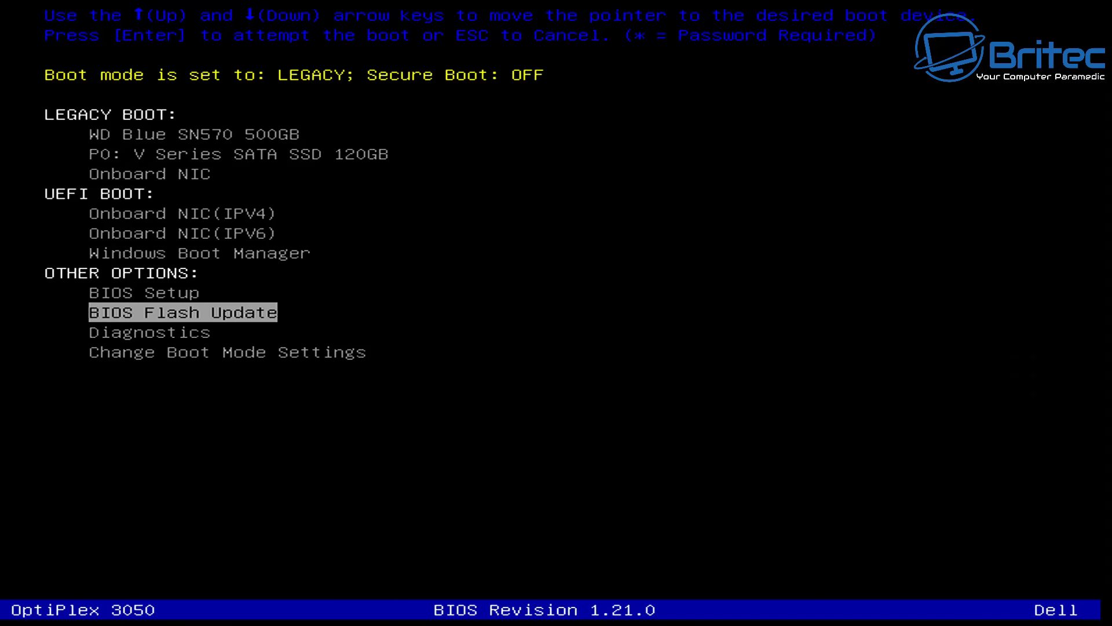
pyautogui.press('Up')
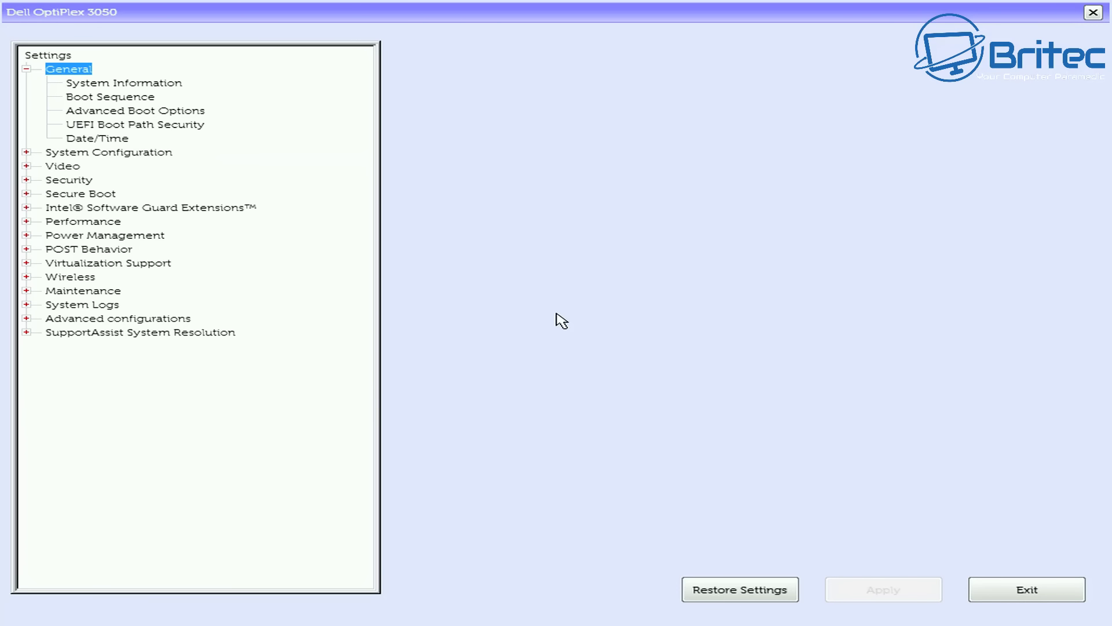
pyautogui.click(127, 83)
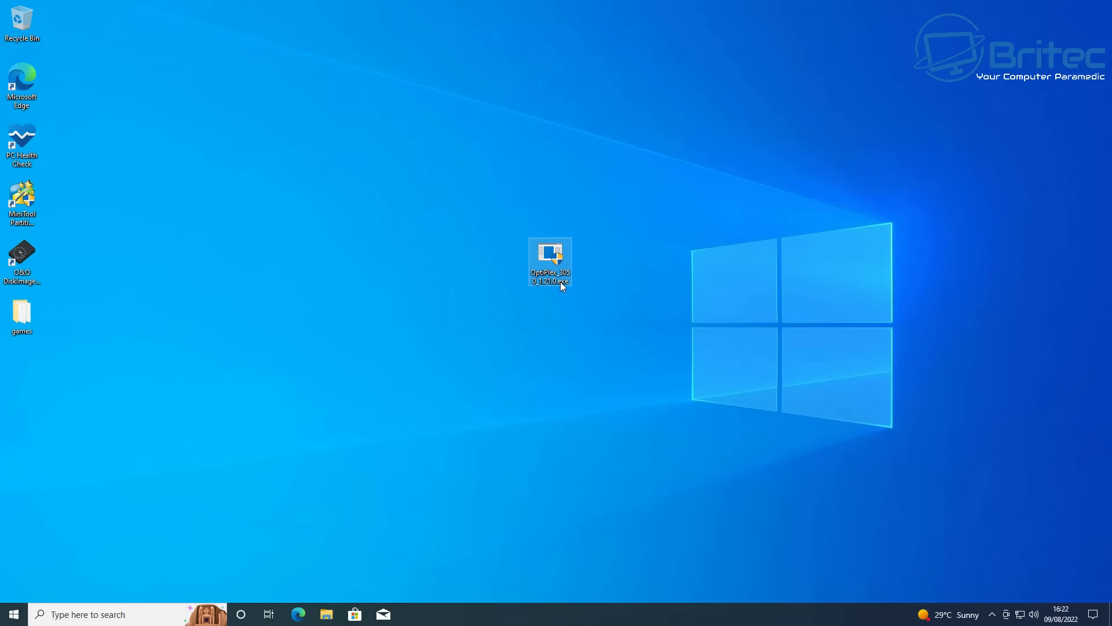
pyautogui.moveTo(566, 280)
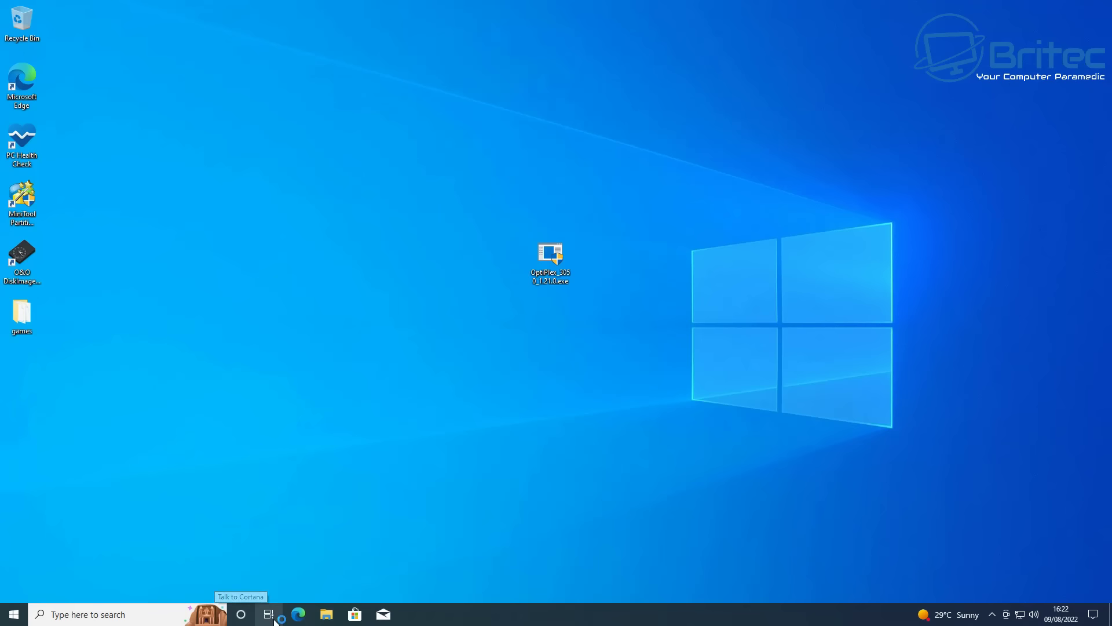
pyautogui.click(156, 614)
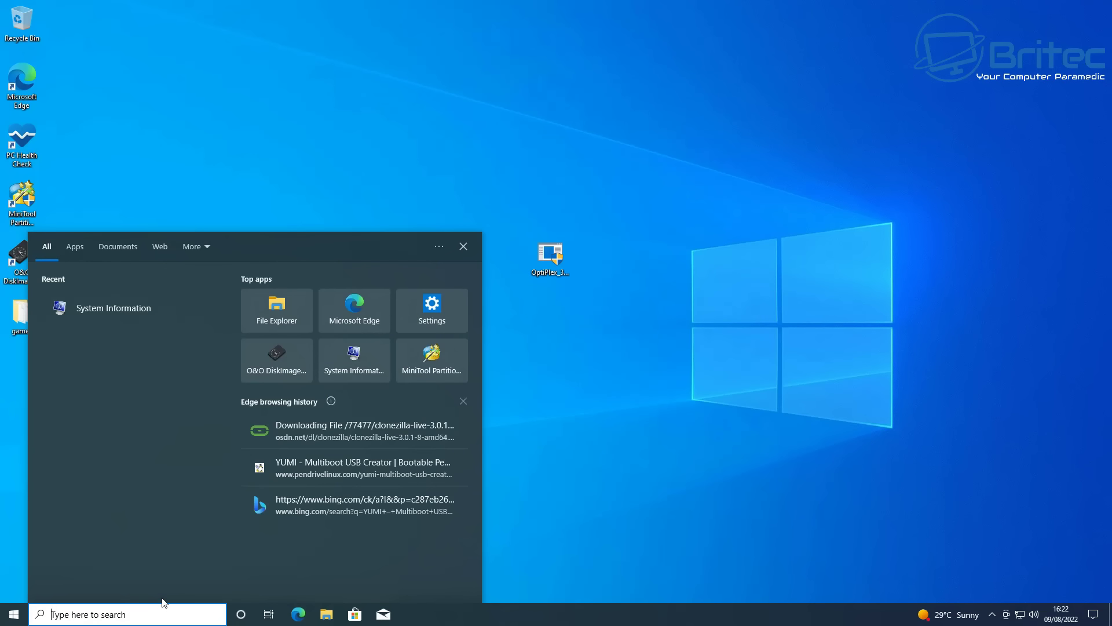
pyautogui.write('sy')
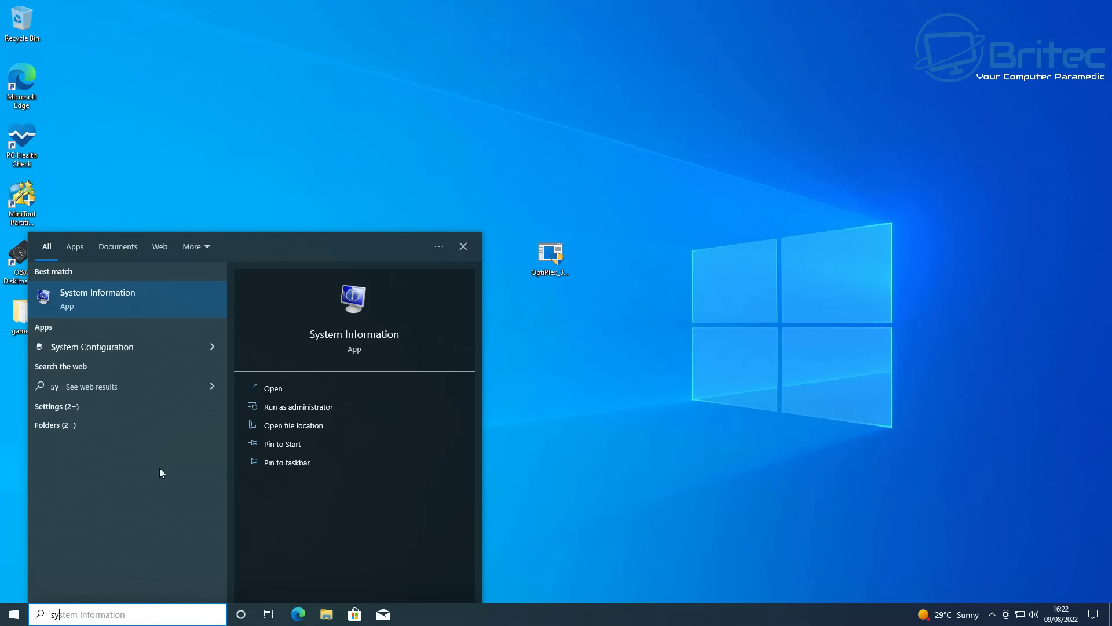
pyautogui.click(133, 298)
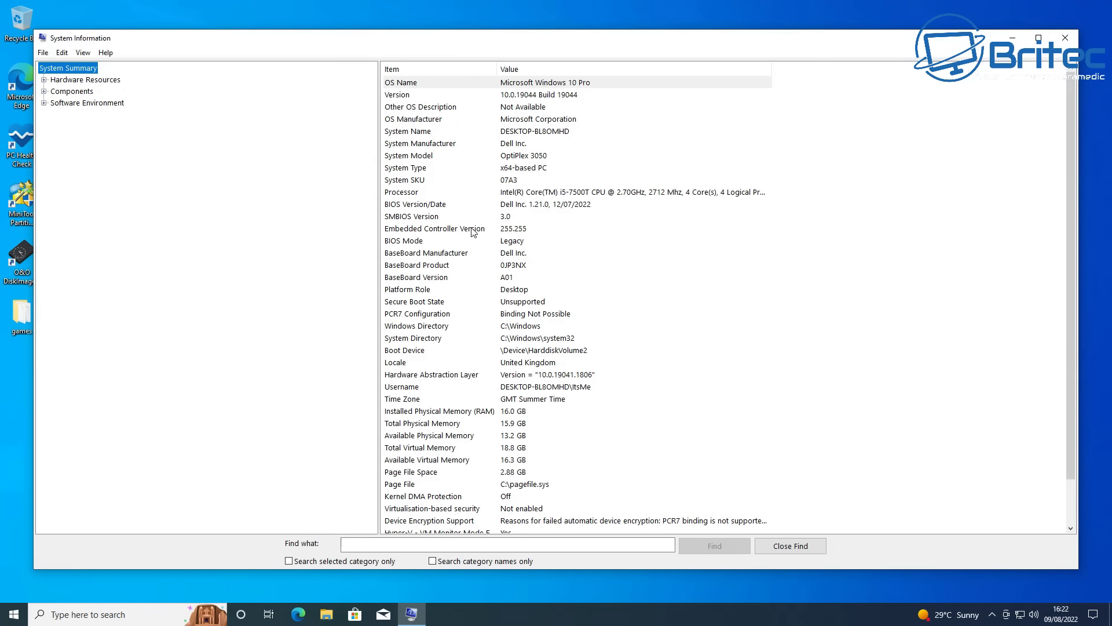
pyautogui.click(420, 208)
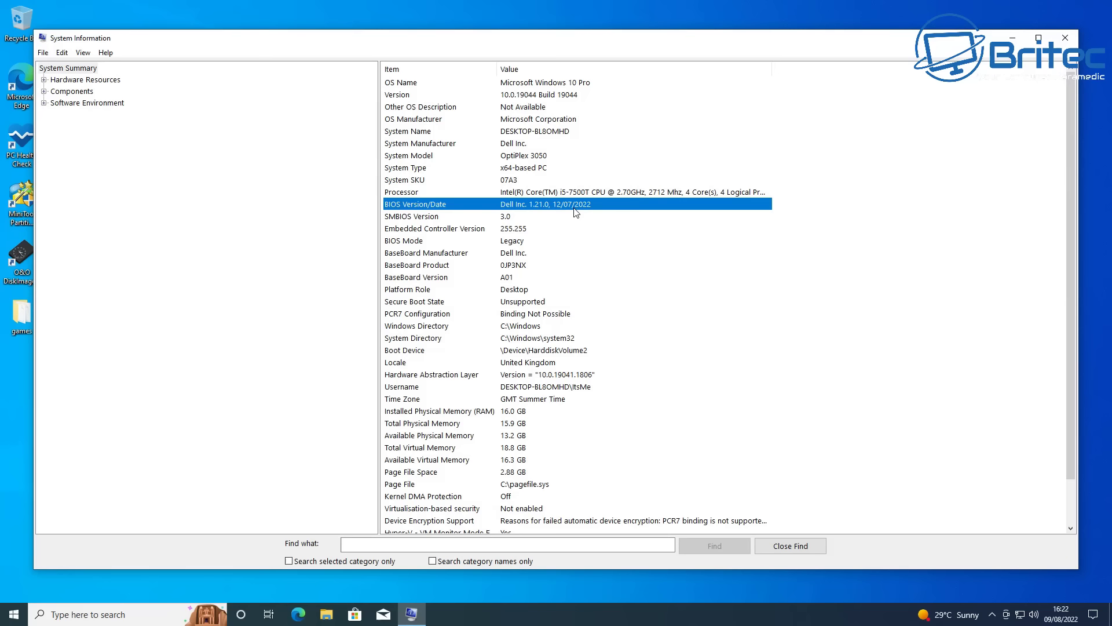
pyautogui.click(443, 219)
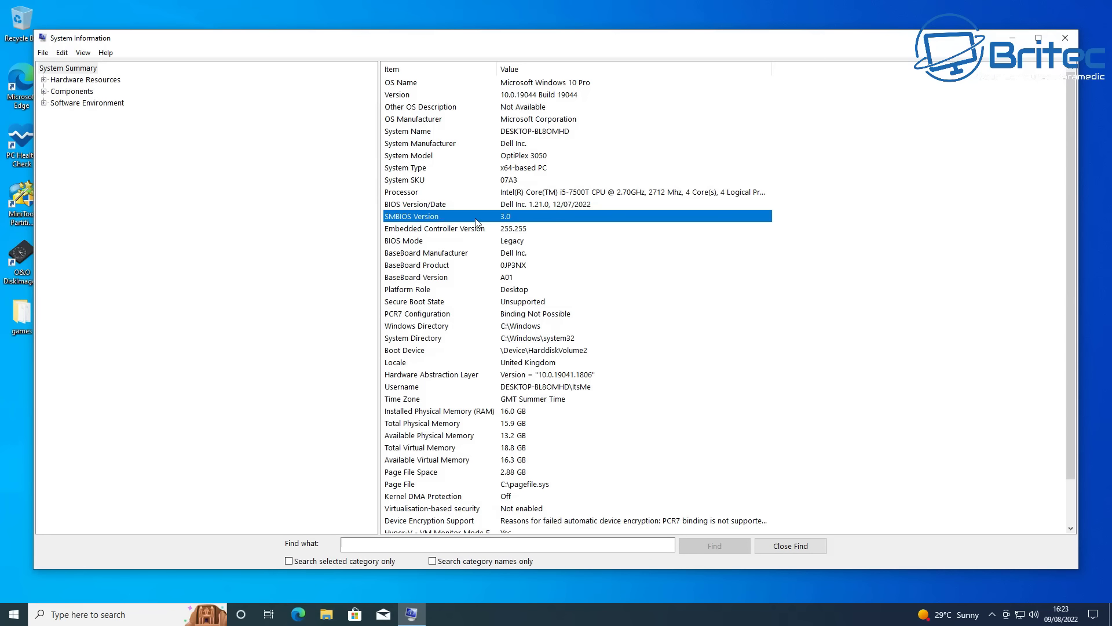
pyautogui.click(518, 208)
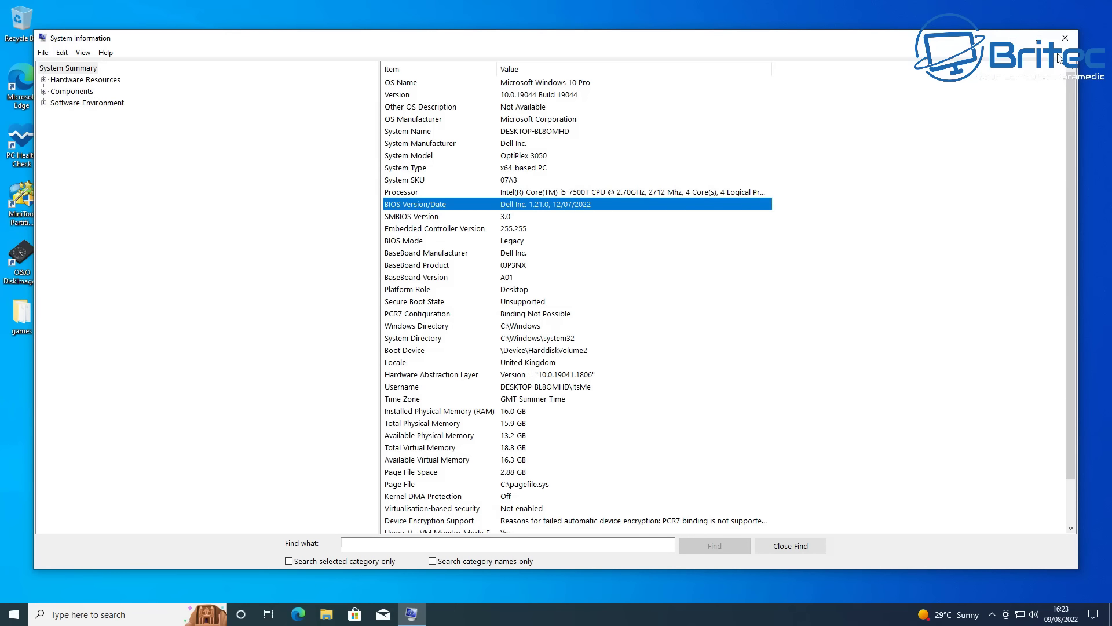
pyautogui.click(1069, 38)
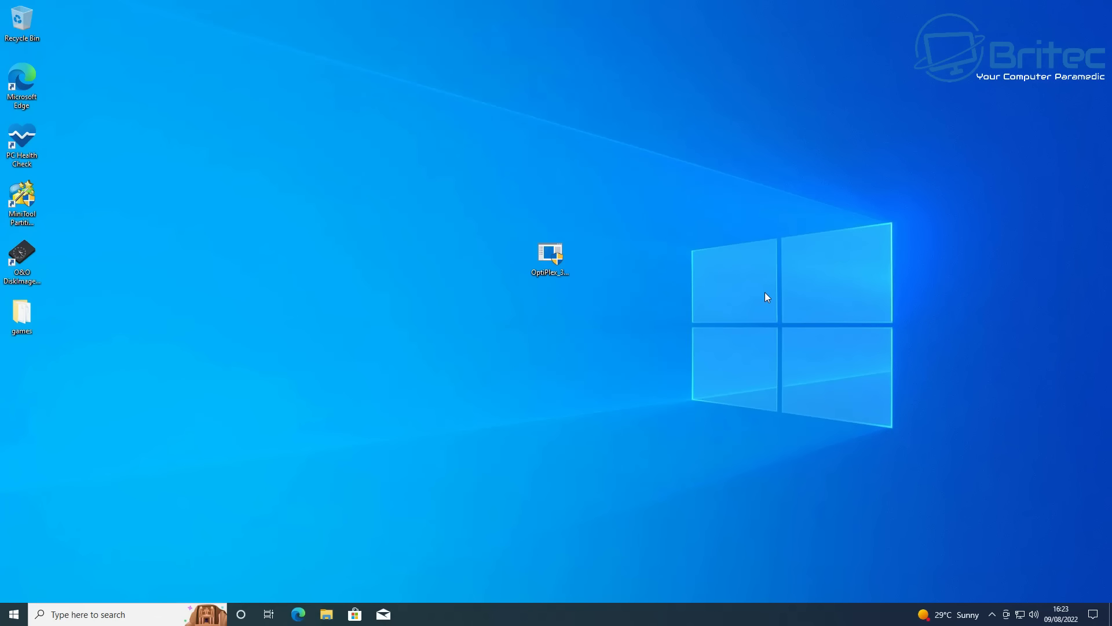